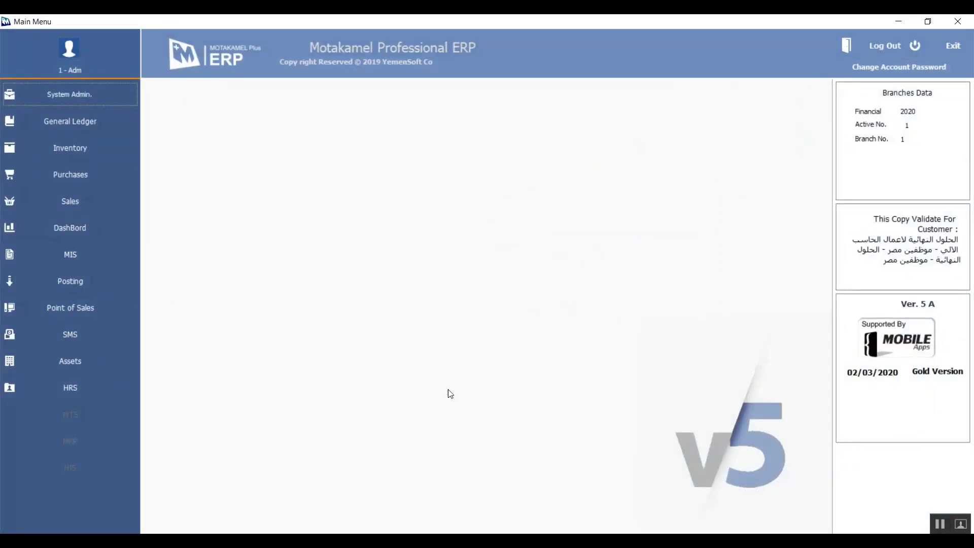
Open the System Admin. module from the Main Menu sidebar.
click(77, 94)
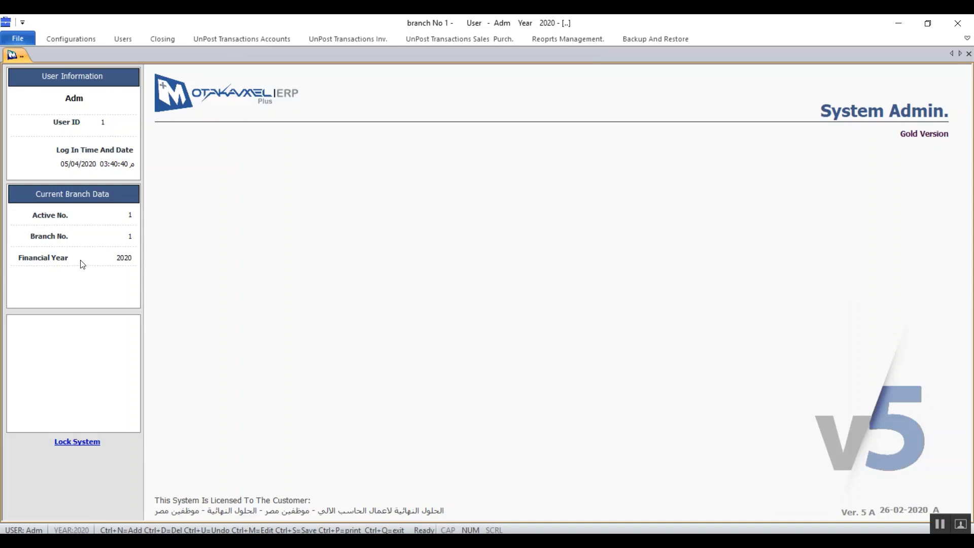
click(74, 443)
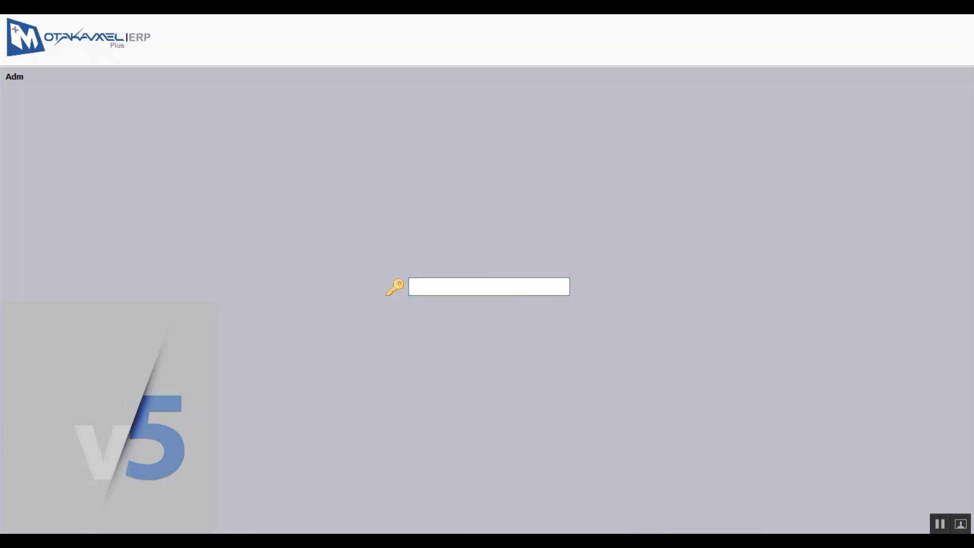
key(Return)
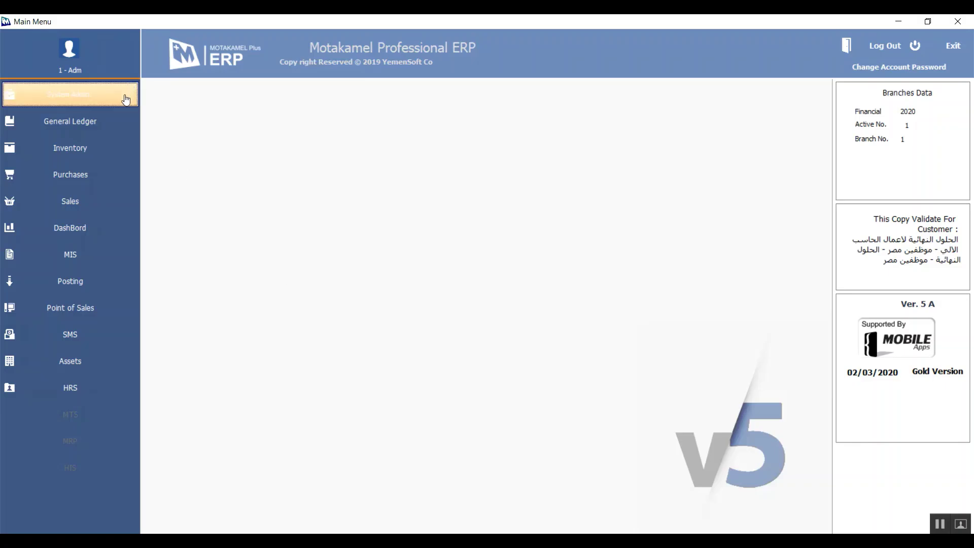
click(96, 131)
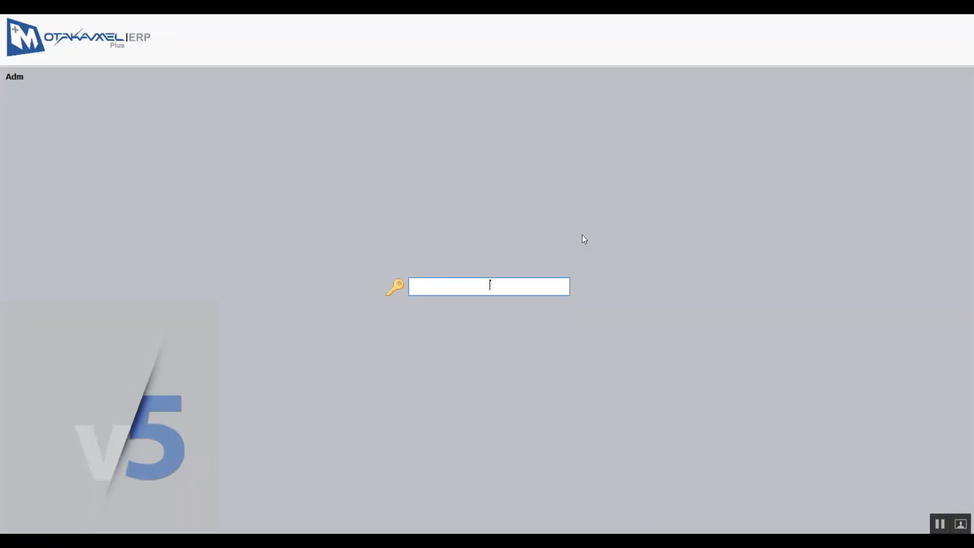
text(1)
key(Return)
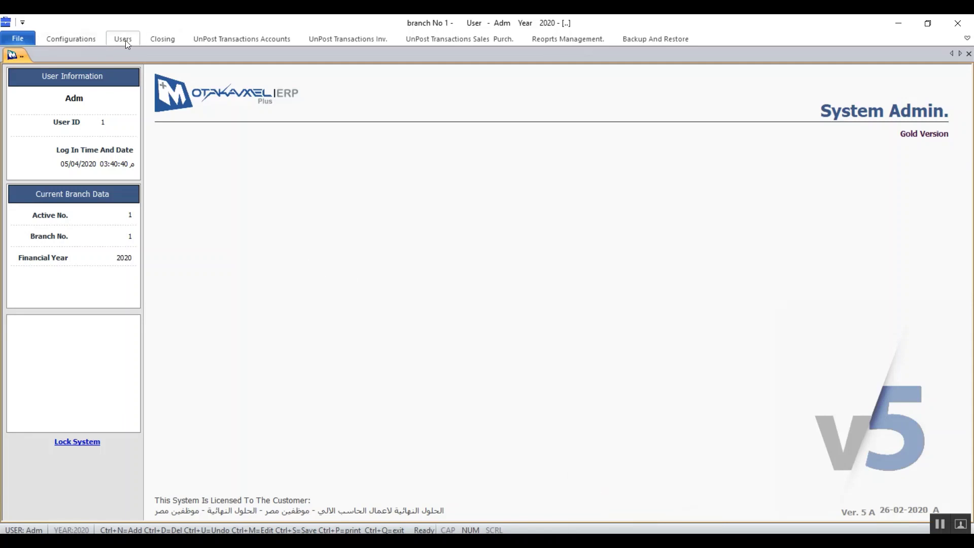
Browse the unposted accounts, inventory, sales and purchases, reports and backup ribbon groups.
click(221, 41)
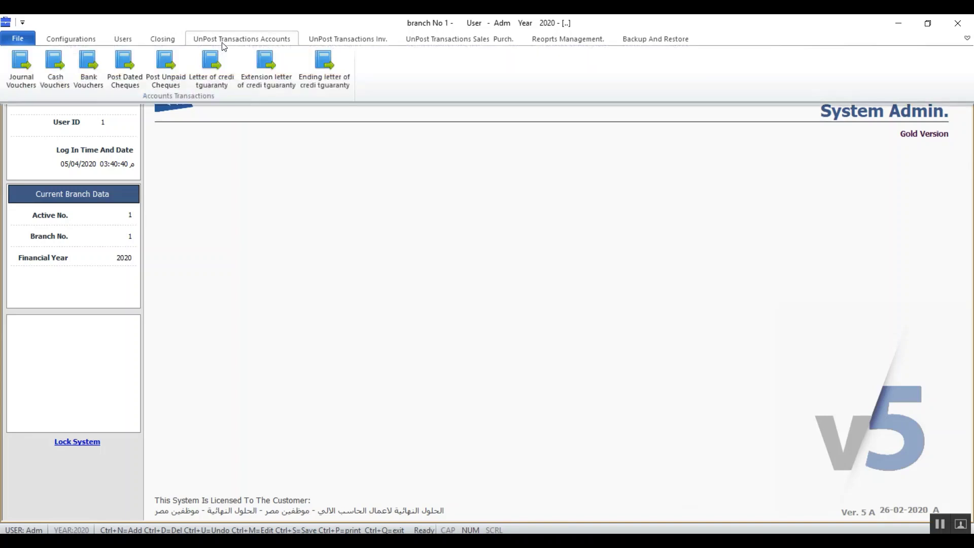
click(330, 43)
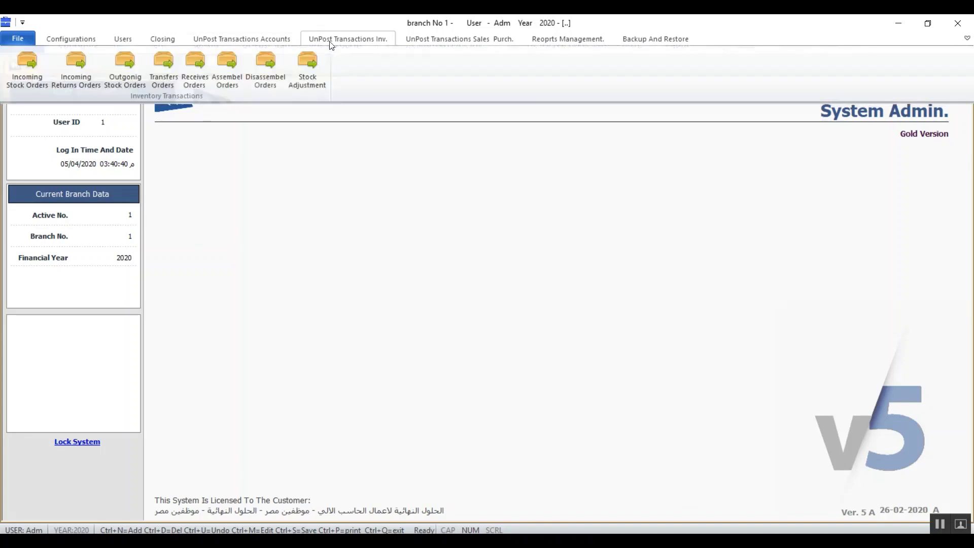
click(440, 42)
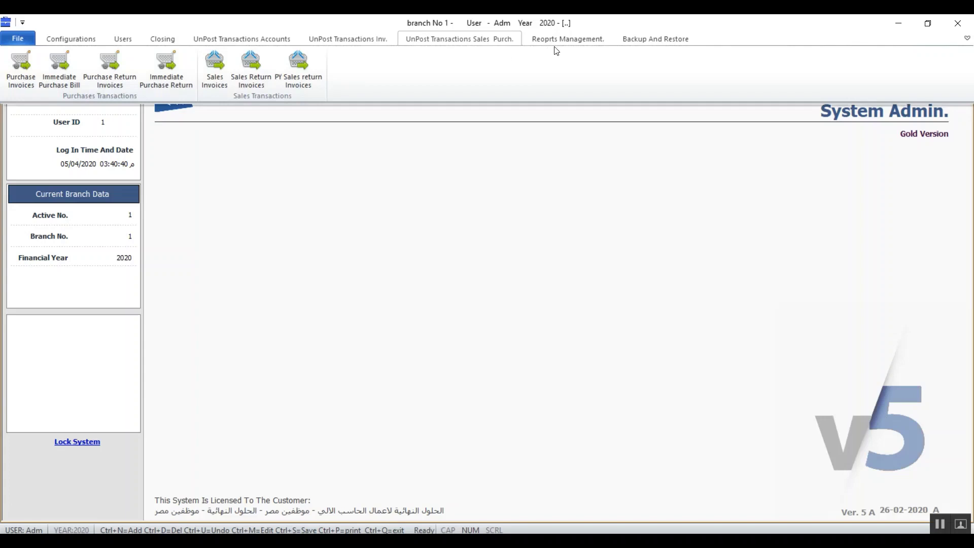
click(568, 43)
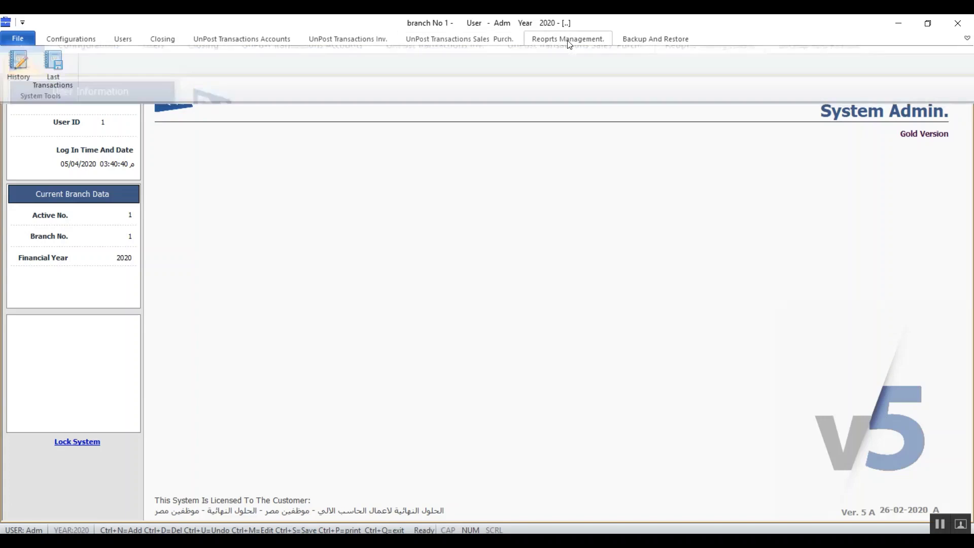
click(661, 39)
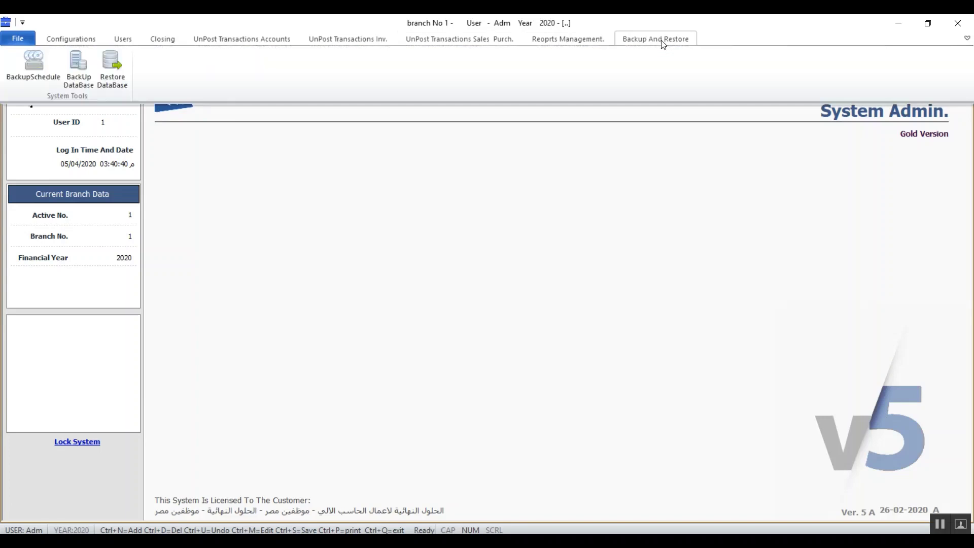
Collapse the ribbon and open the system Options from Configurations.
double_click(82, 41)
click(77, 41)
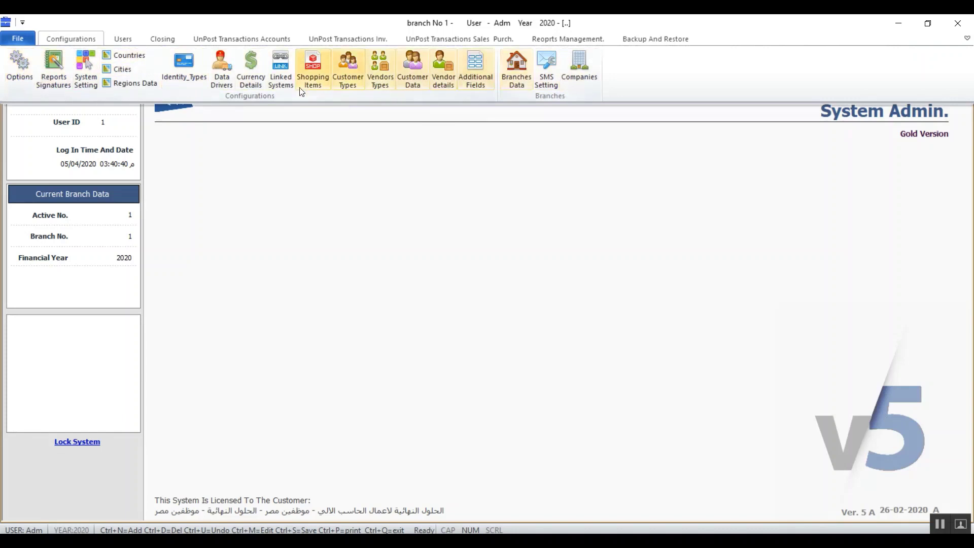
click(7, 77)
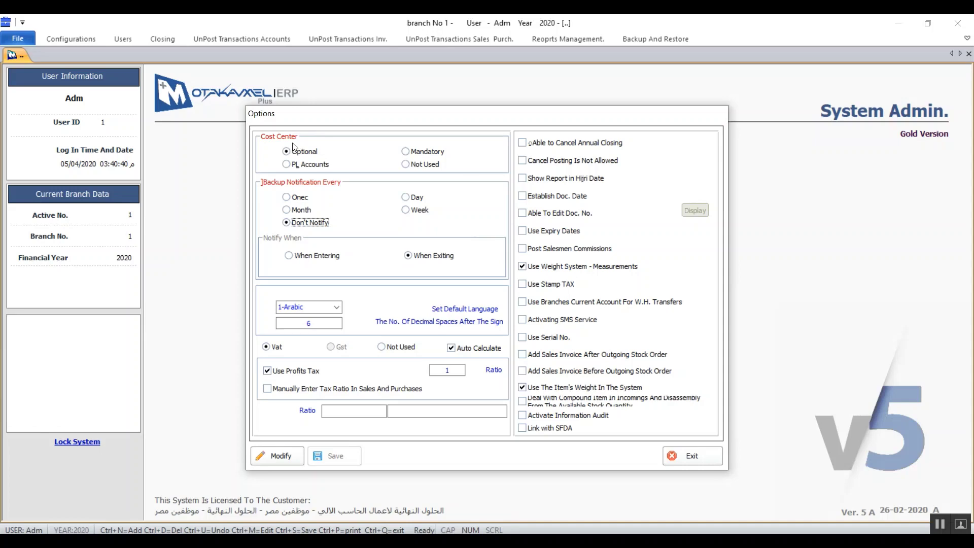
Try the Not Used, PL Accounts and Mandatory cost center modes, ending on Optional.
click(409, 165)
click(314, 166)
click(418, 155)
click(301, 157)
Try the Day, Month, Week and Don't Notify backup intervals, ending on Onec.
click(300, 200)
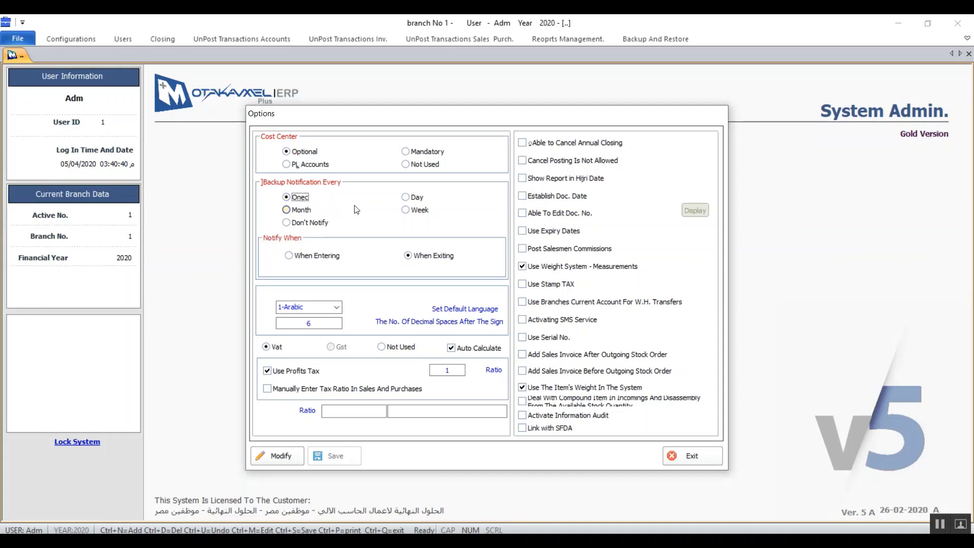
click(412, 199)
click(303, 214)
click(420, 210)
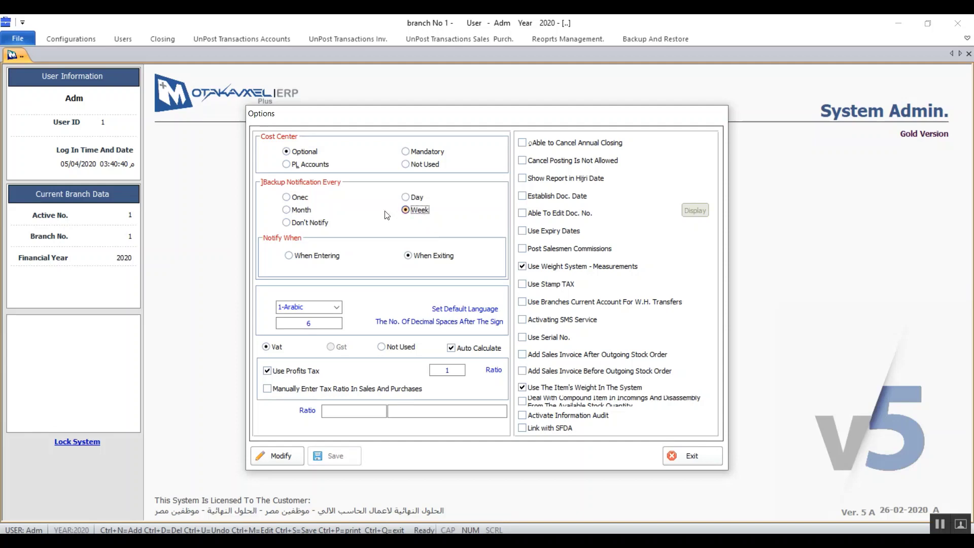
click(310, 223)
click(304, 198)
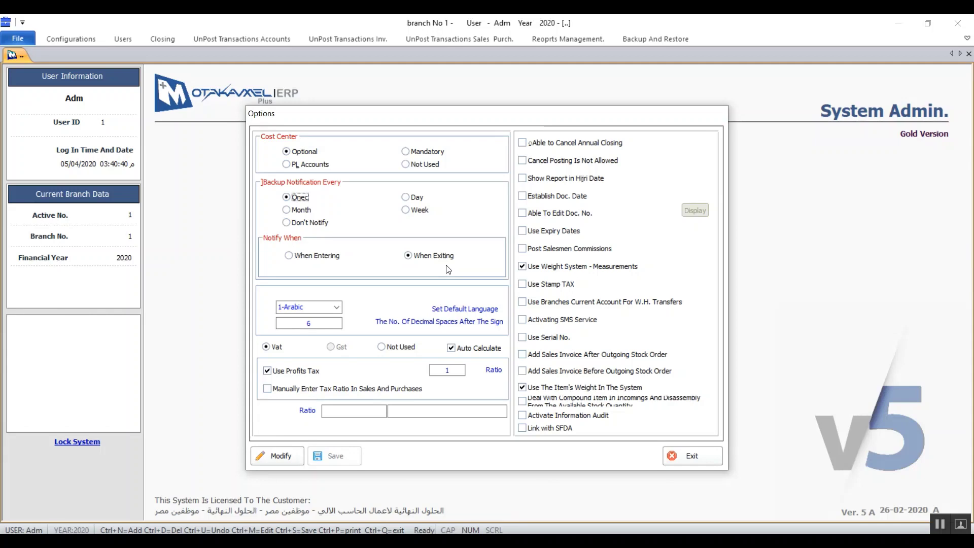
Try 3-Franch as the default language, then settle on 2-English.
click(336, 307)
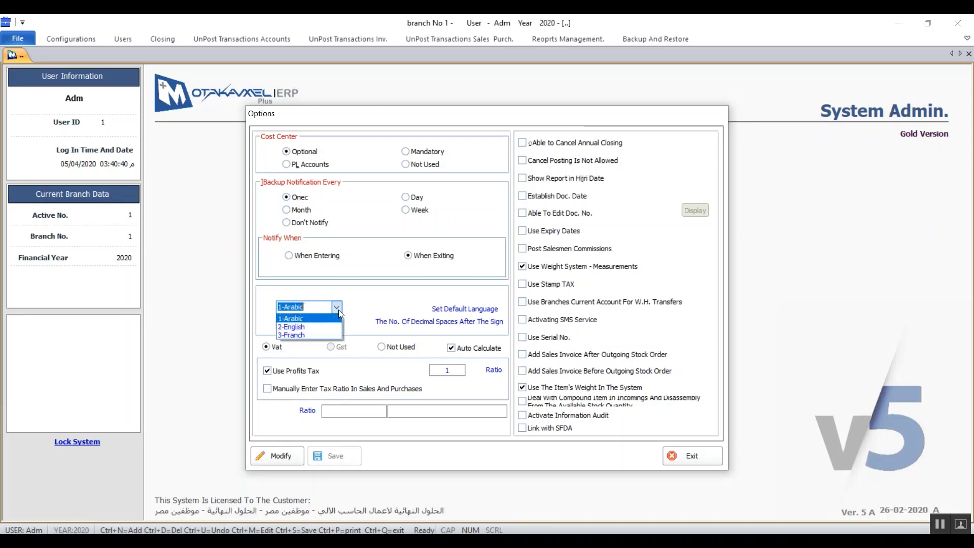
click(310, 327)
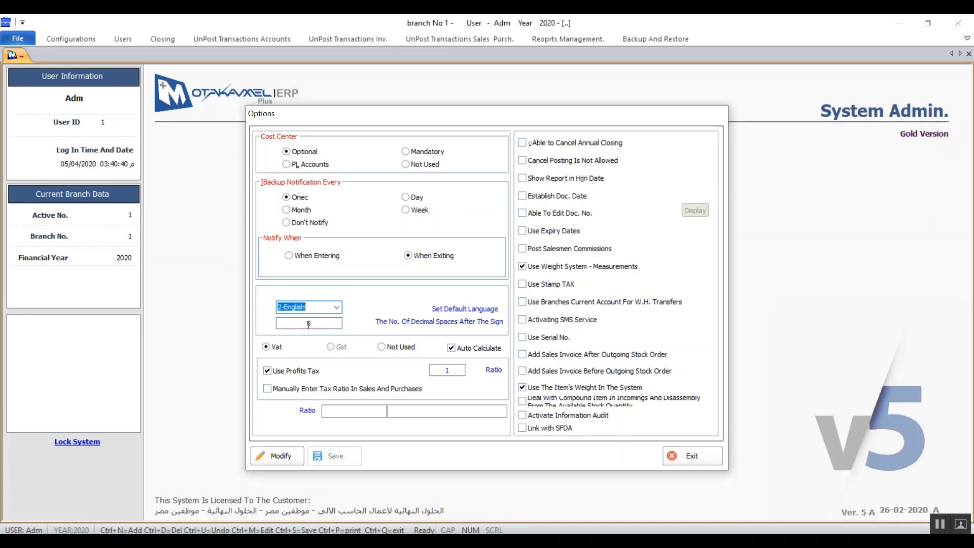
click(336, 306)
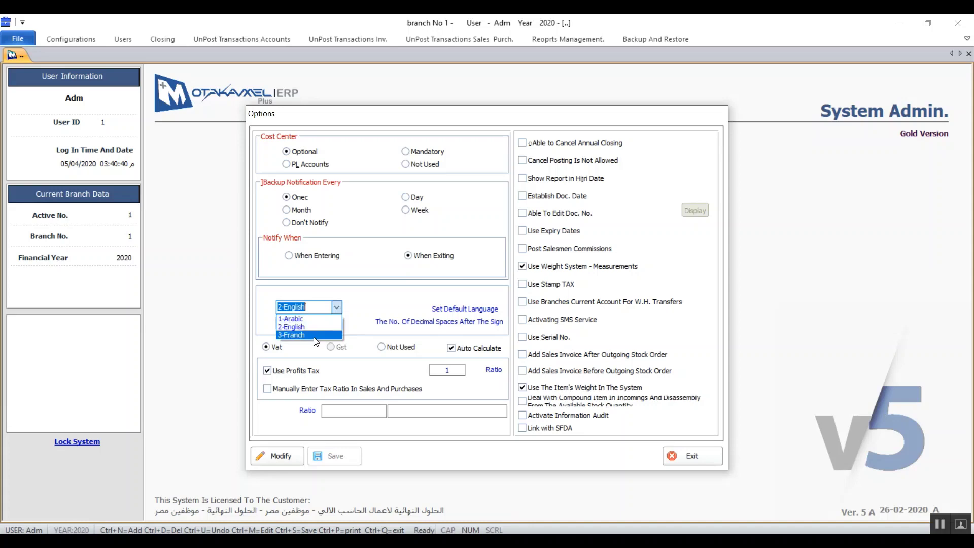
click(314, 335)
click(339, 307)
click(325, 326)
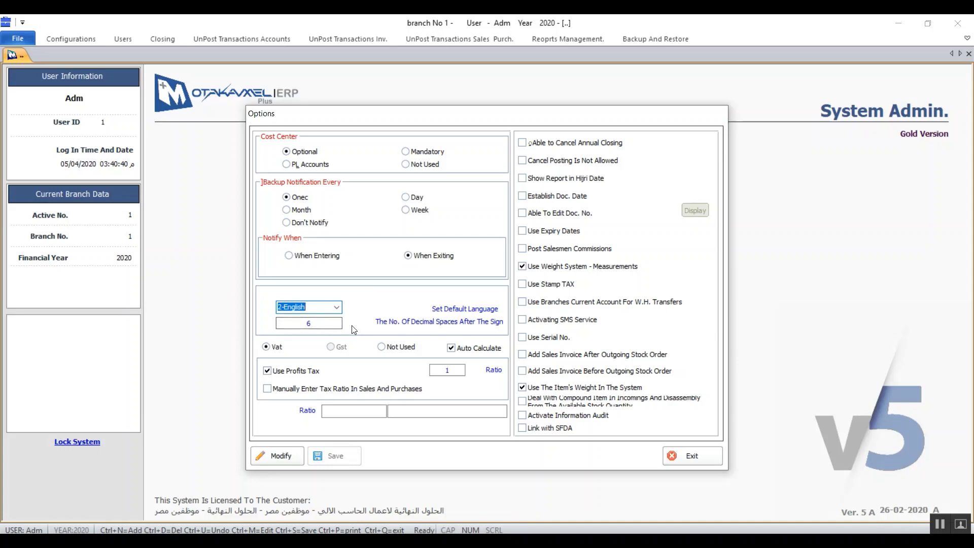
Select the decimal-places field in the Options dialog.
click(325, 325)
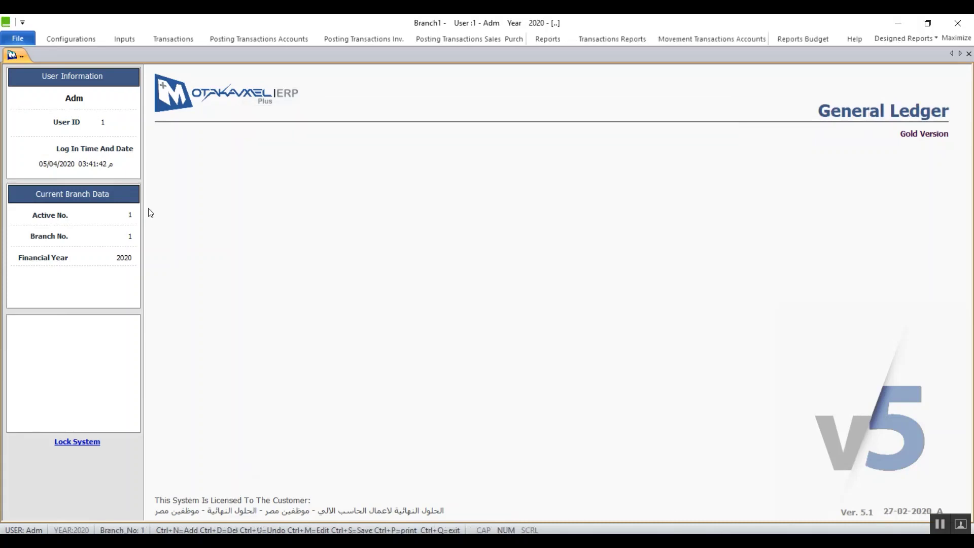
Open the General Ledger's Intermediate Accounts form, then return to the System Admin Options window.
click(59, 39)
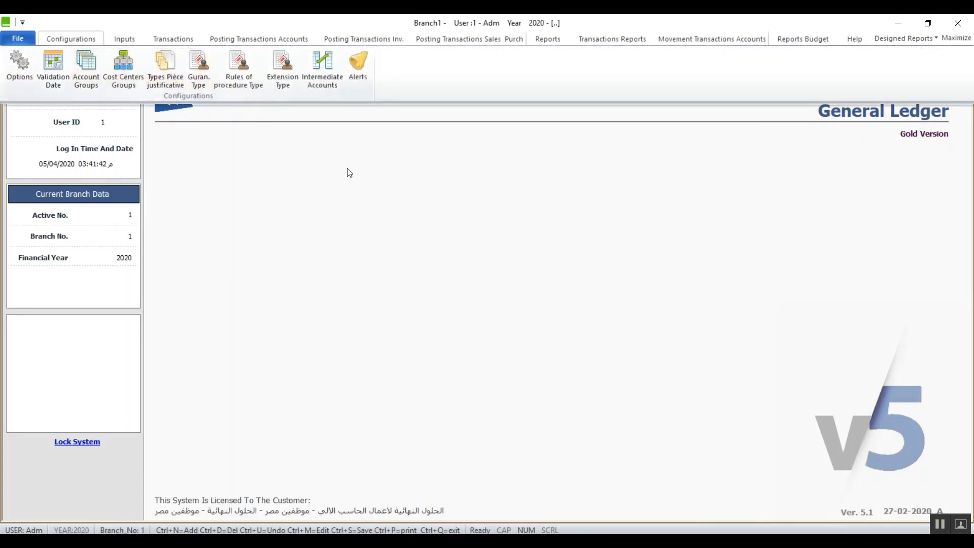
click(321, 87)
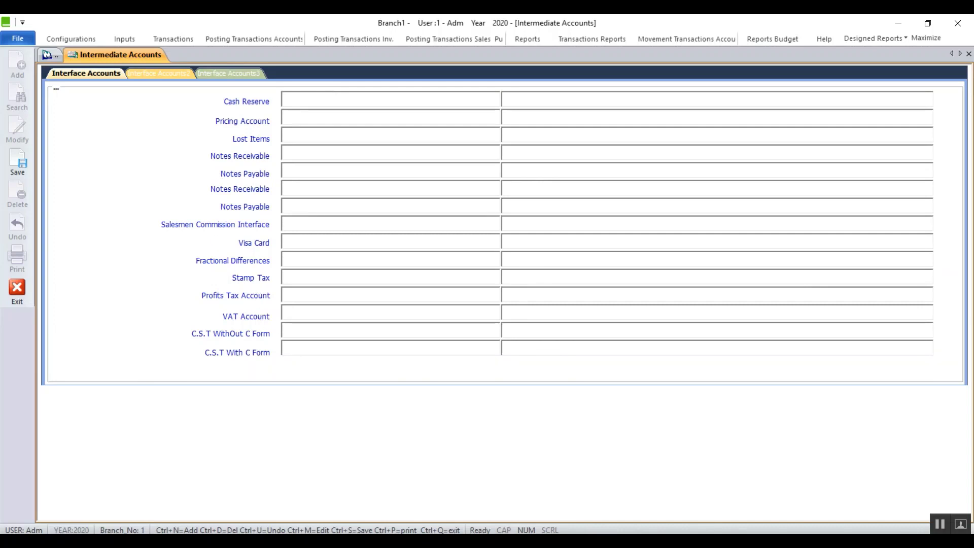
mouse_move(643, 540)
click(643, 497)
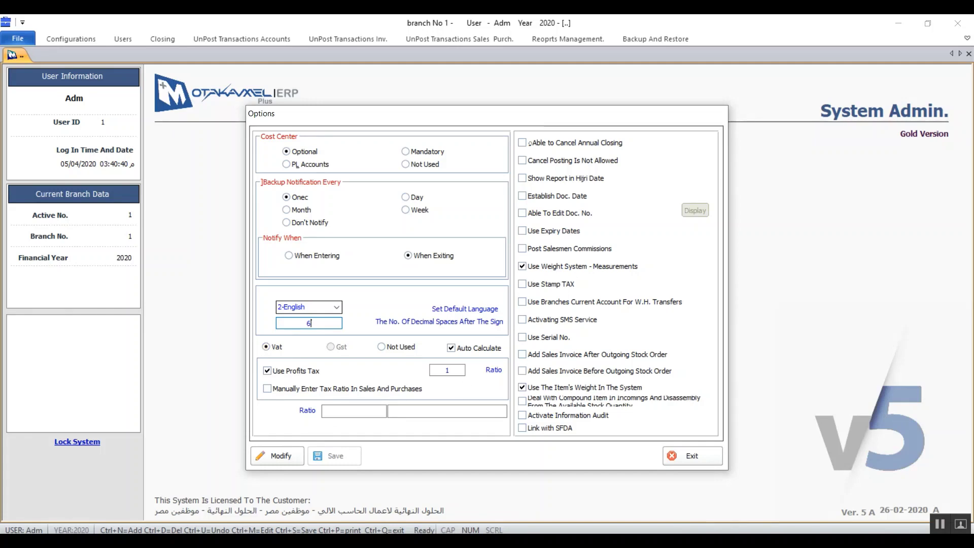
Switch to Intermediate Accounts and launch the Inventory module from the ERP main menu.
click(629, 487)
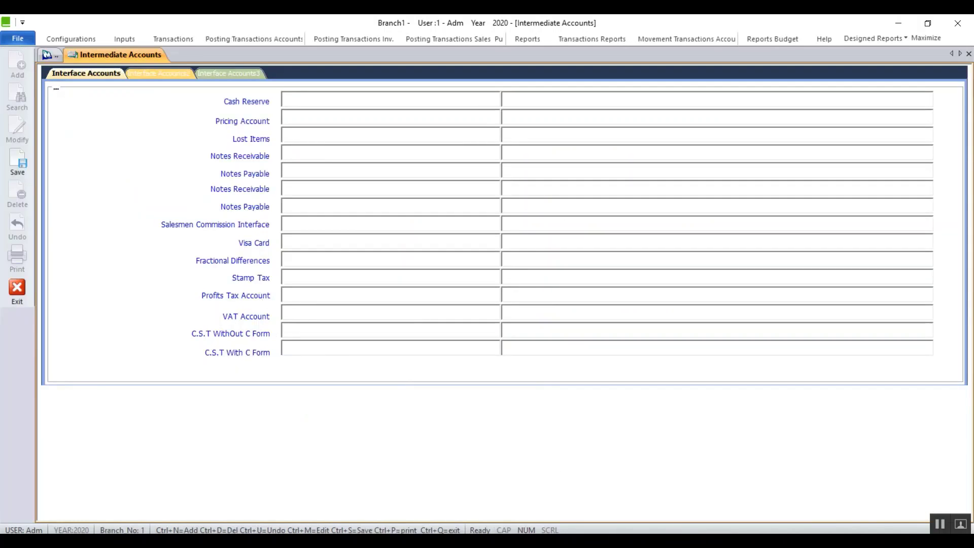
click(583, 540)
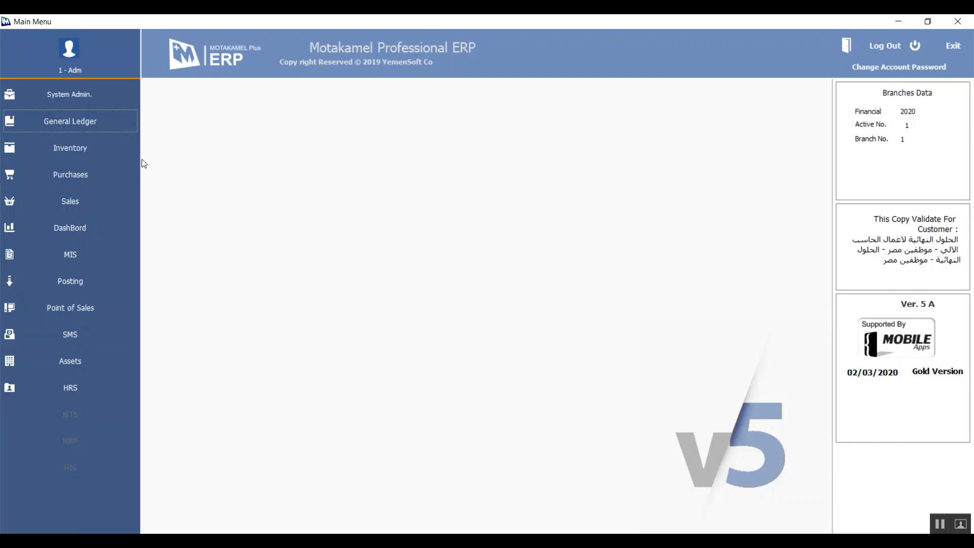
click(101, 160)
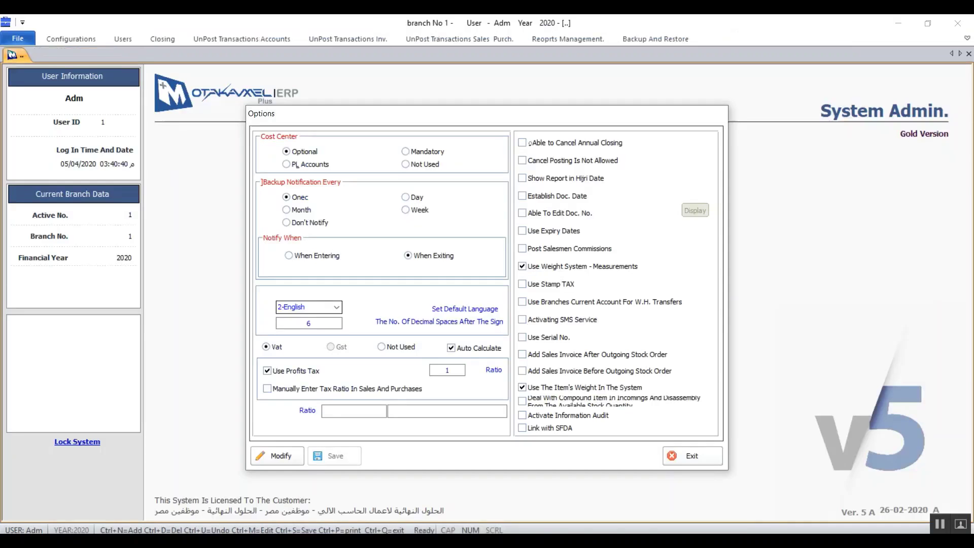
mouse_move(706, 540)
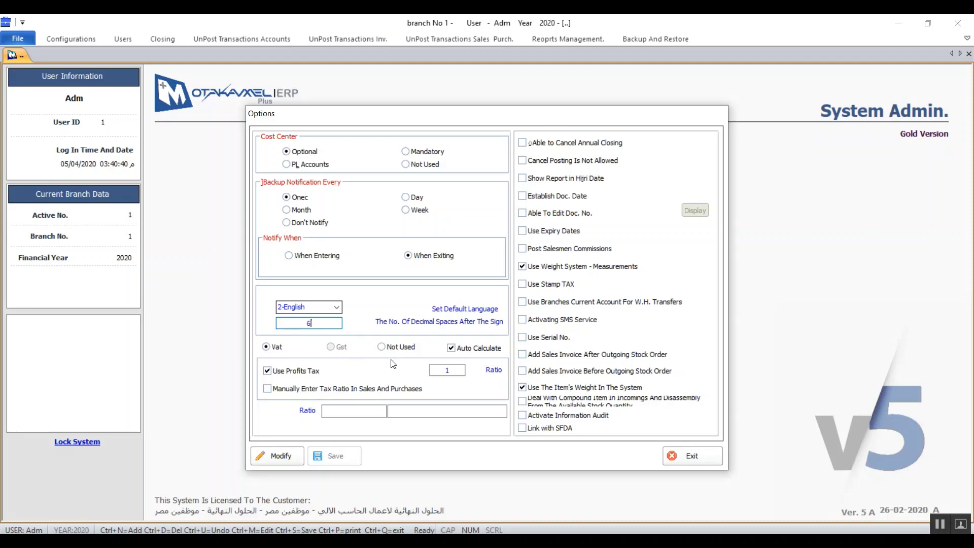
click(399, 348)
click(269, 346)
click(395, 349)
click(277, 352)
click(451, 370)
click(326, 392)
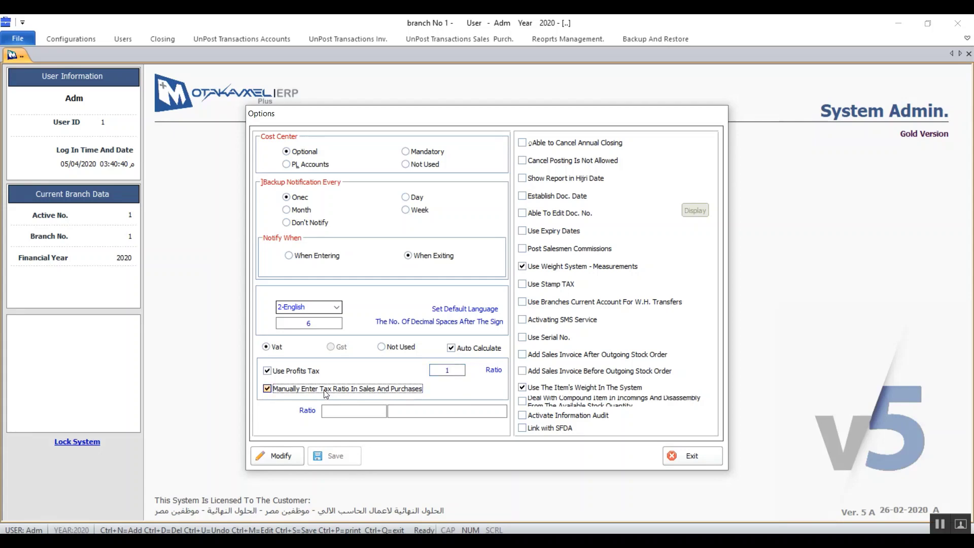
click(381, 391)
click(300, 393)
click(287, 395)
click(388, 395)
click(305, 392)
mouse_move(674, 541)
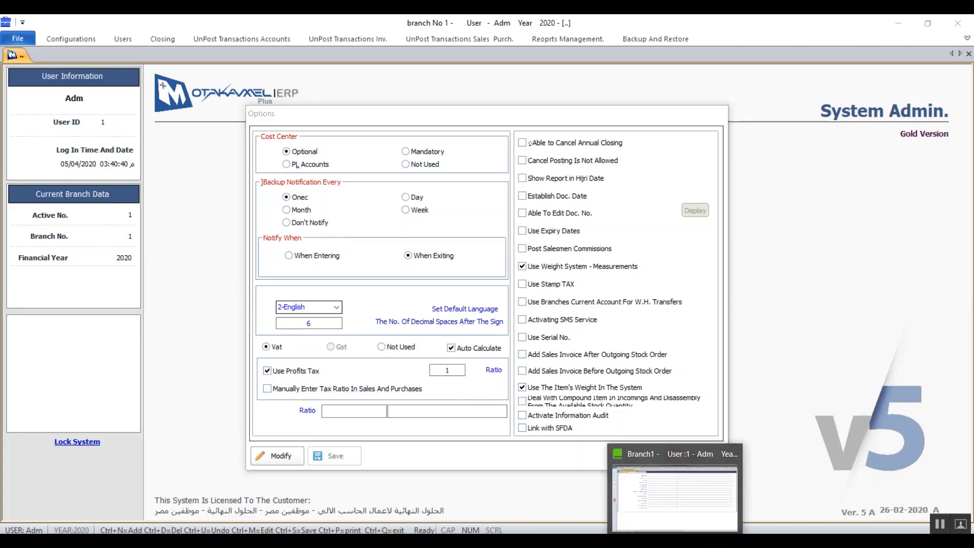
click(670, 495)
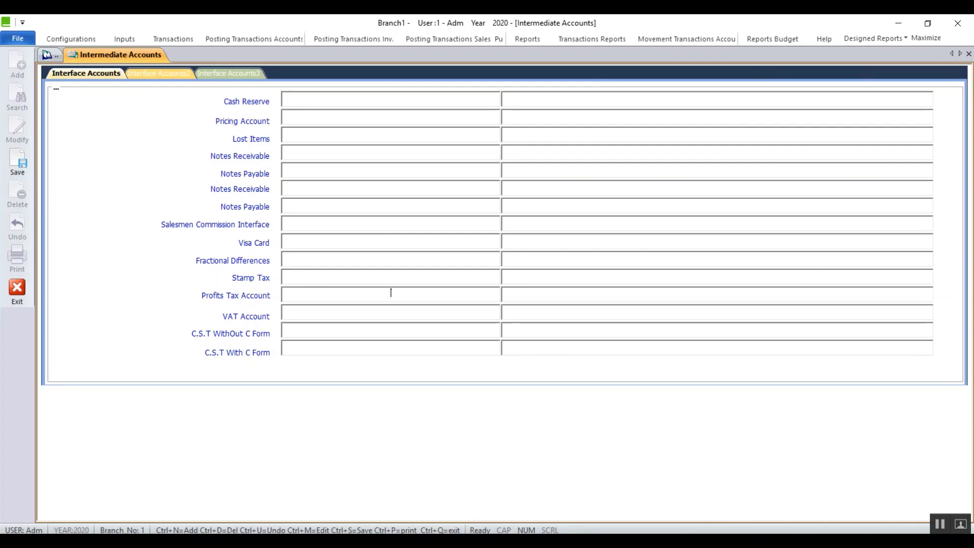
click(644, 500)
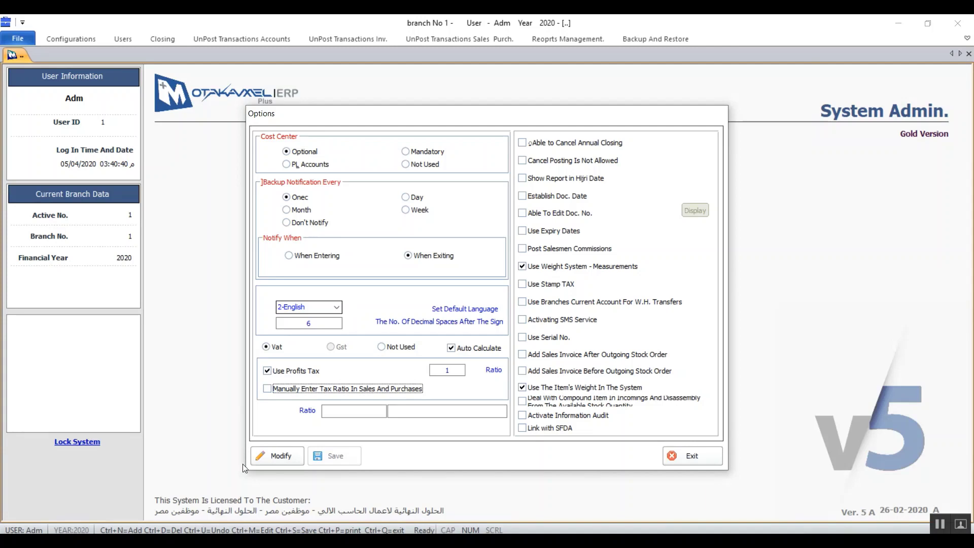
Select the tax ratio field, close the Options dialog, and minimize the open windows.
click(357, 413)
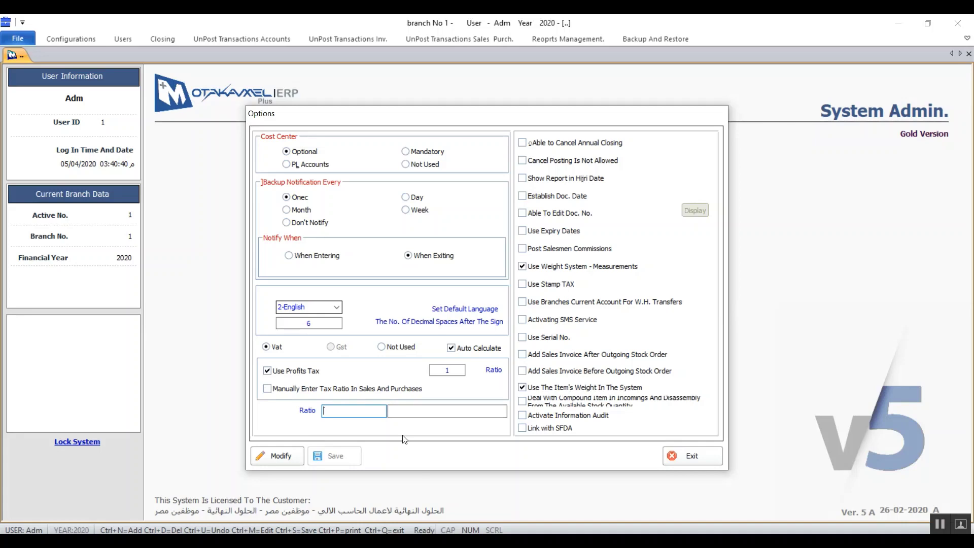
click(675, 454)
click(898, 20)
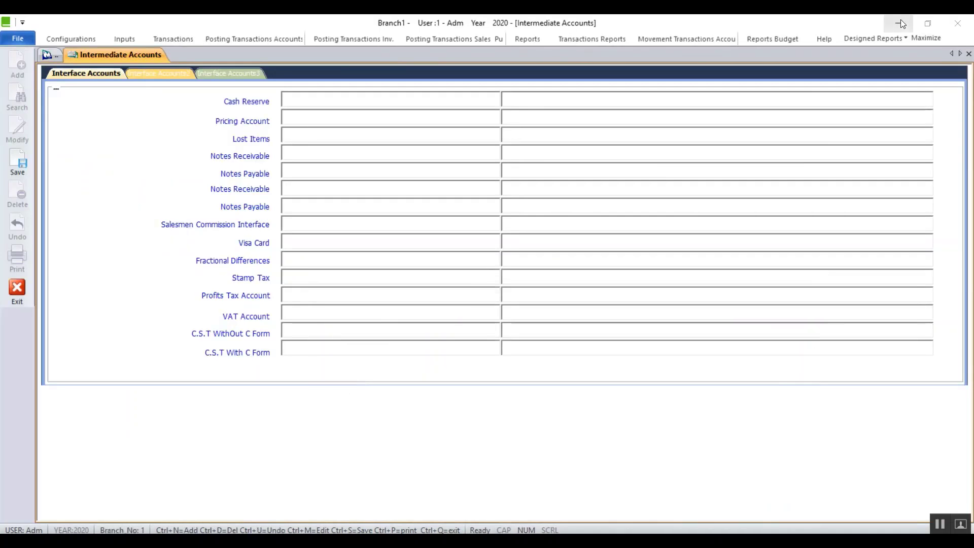